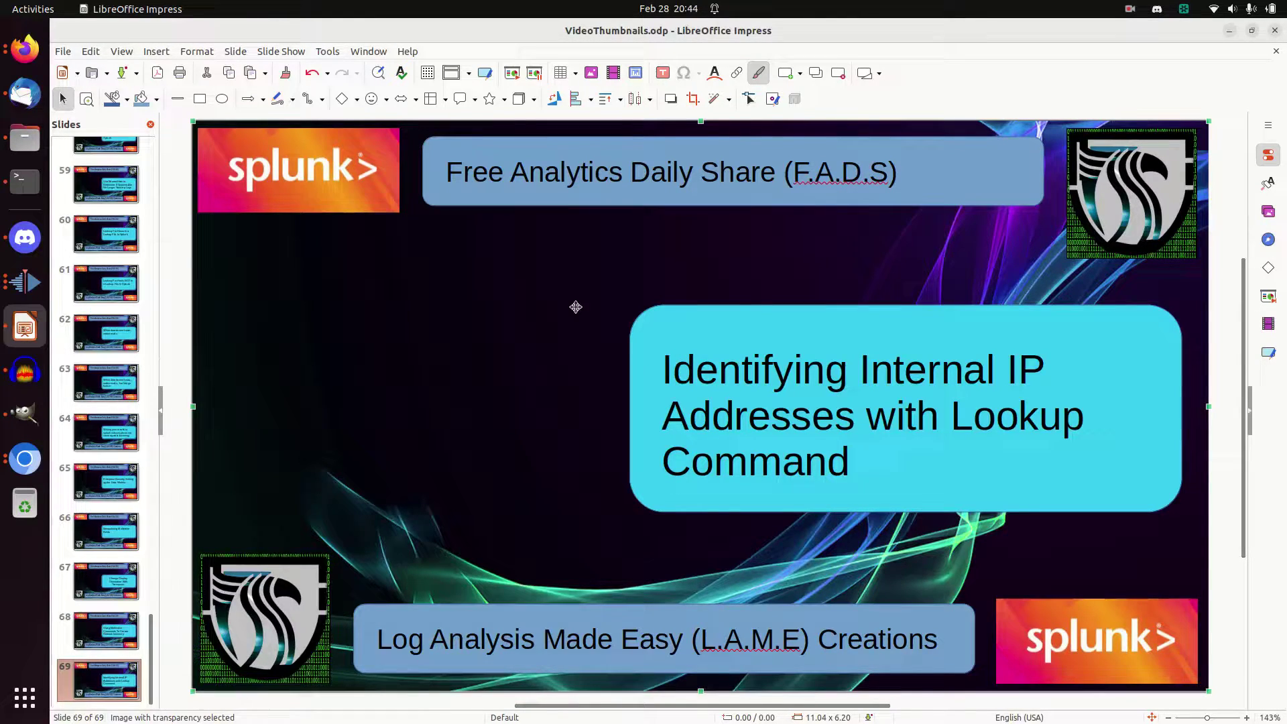
Step: Open lame_subnets.csv in the Lookup Editor and inspect the 1.2.3.4/32 dmz and 192.168.0.0/16 entries
{"action": "left_click", "coordinate": [27, 63]}
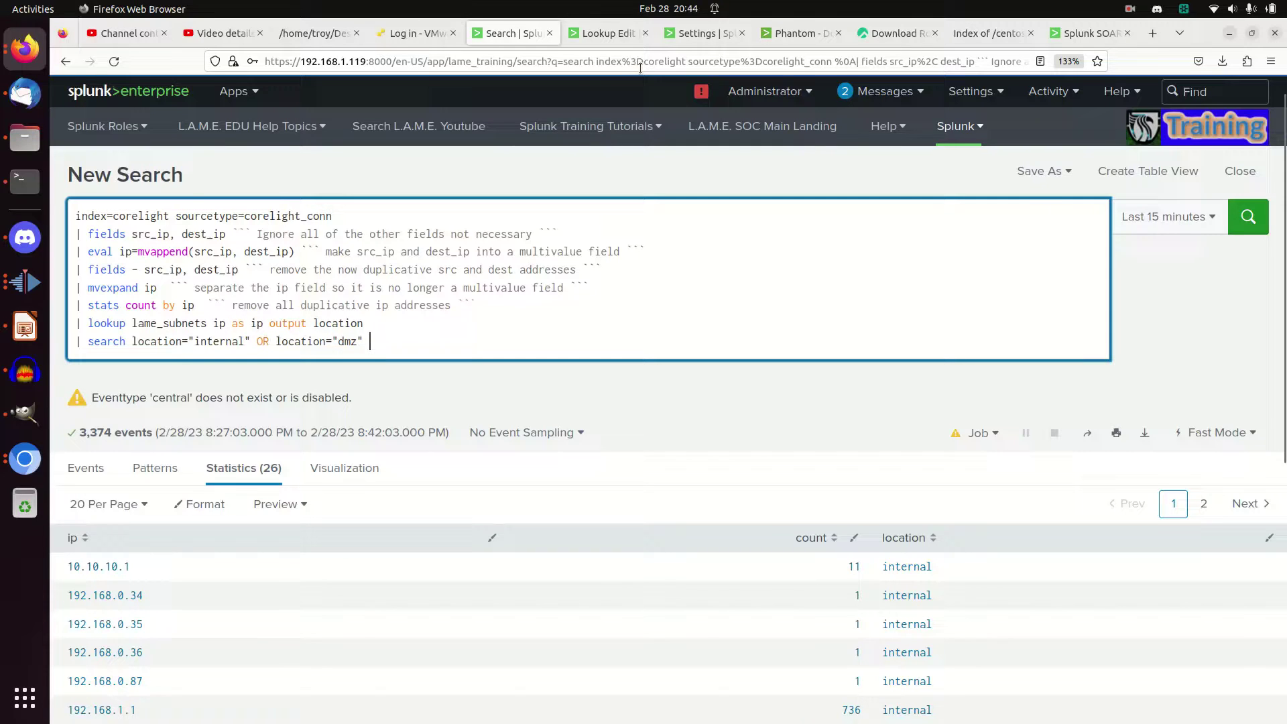
{"action": "left_click", "coordinate": [617, 34]}
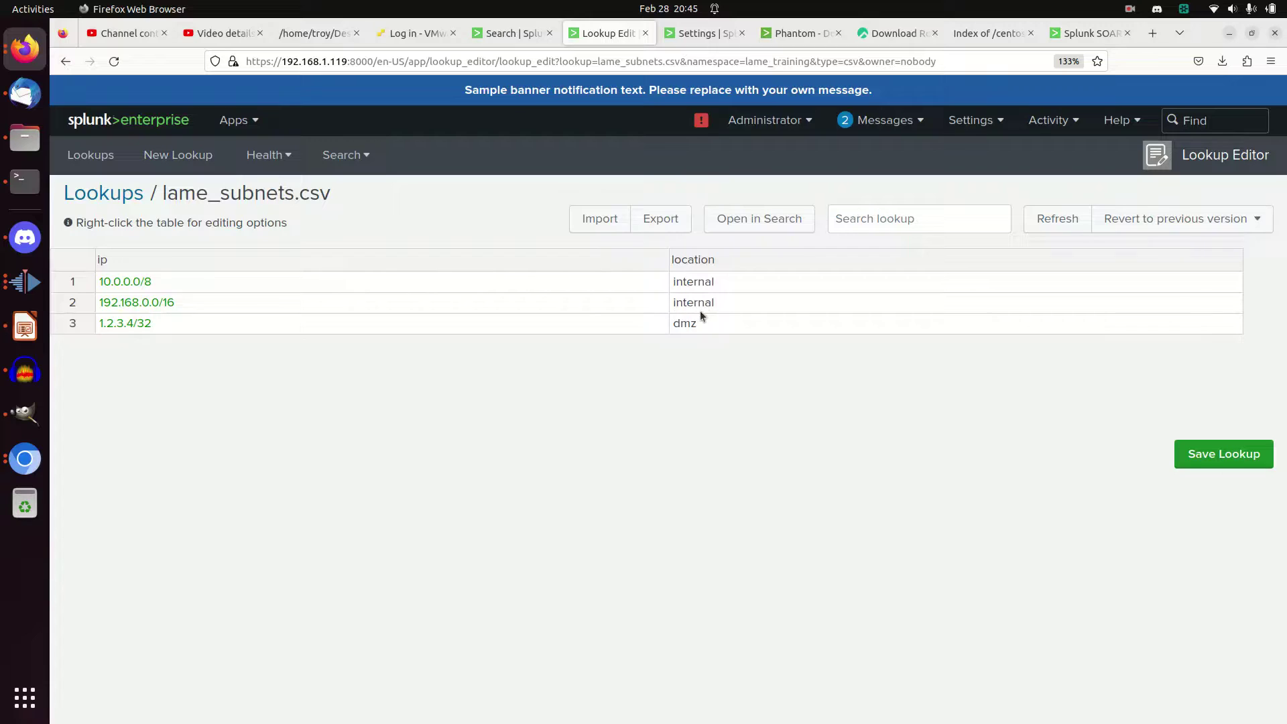
{"action": "left_click", "coordinate": [122, 323]}
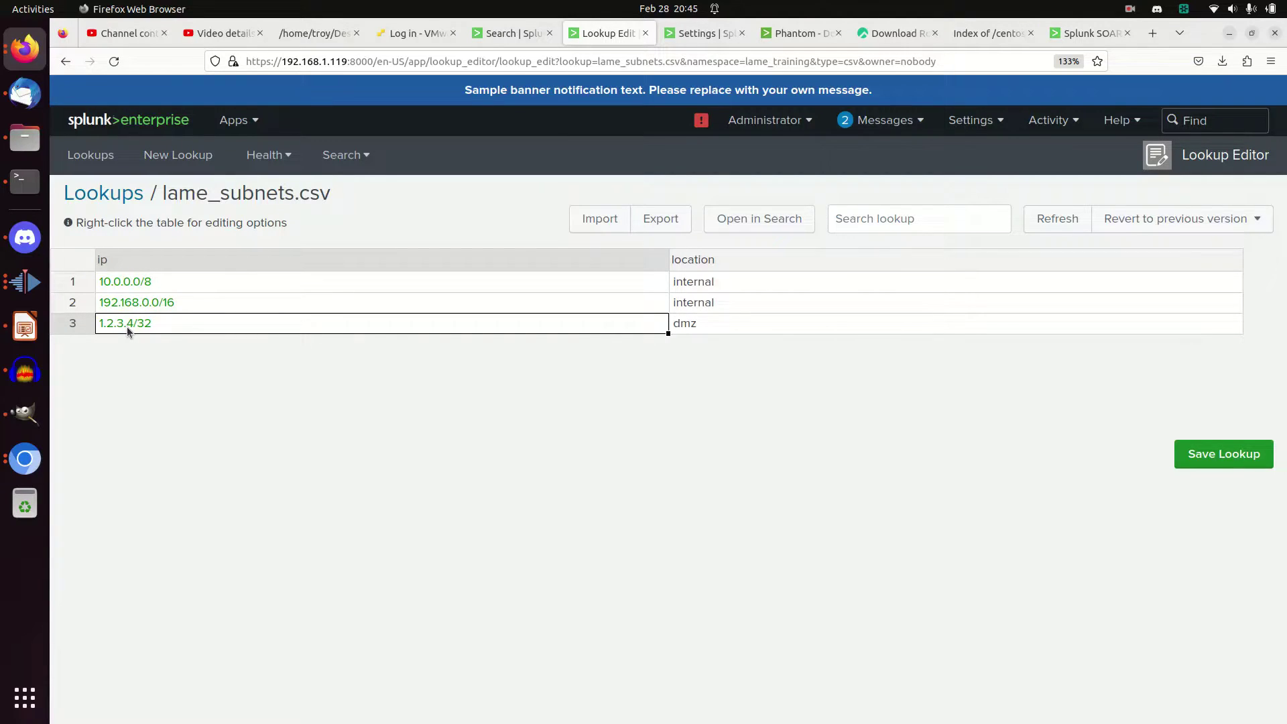
{"action": "double_click", "coordinate": [161, 328]}
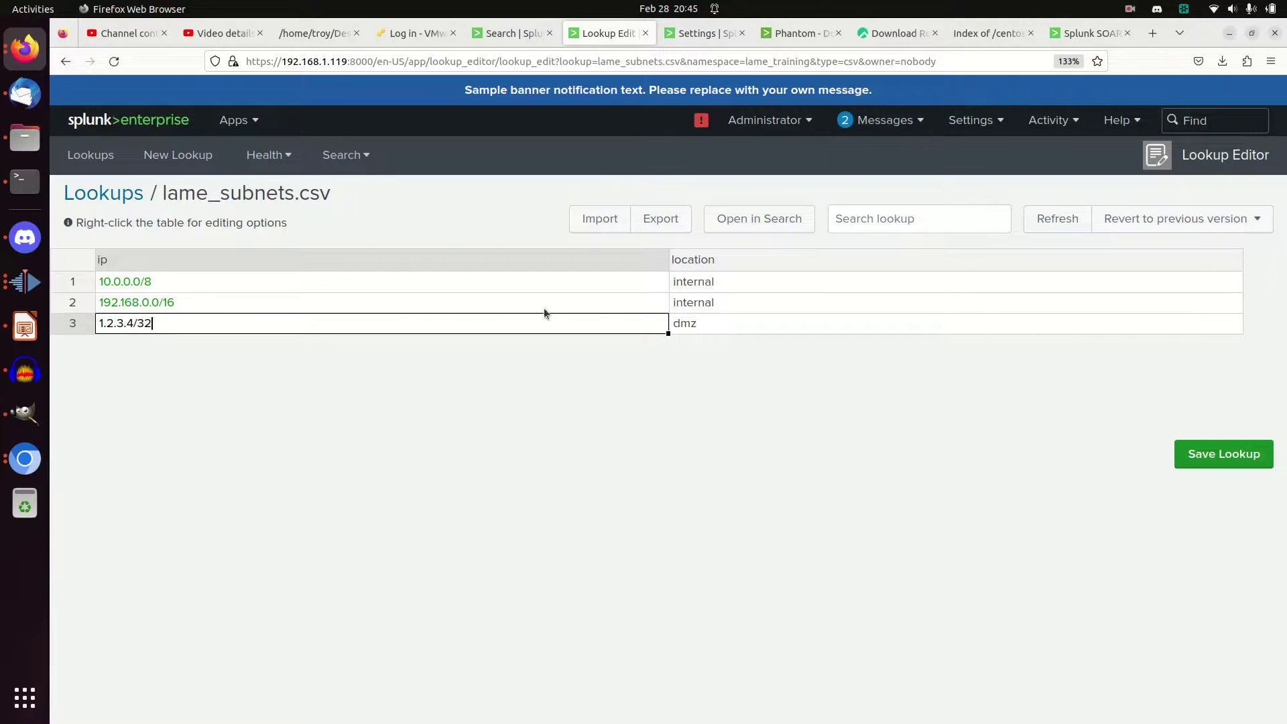
{"action": "left_click", "coordinate": [739, 323]}
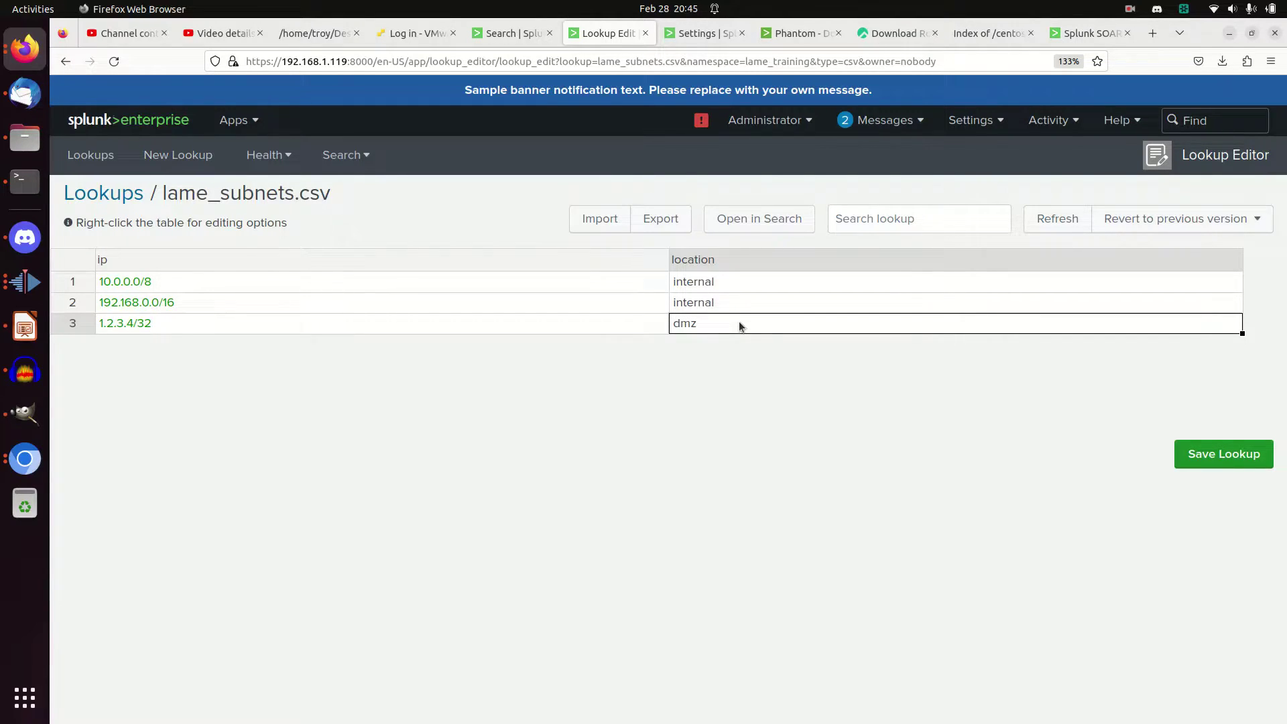
{"action": "left_click", "coordinate": [171, 329]}
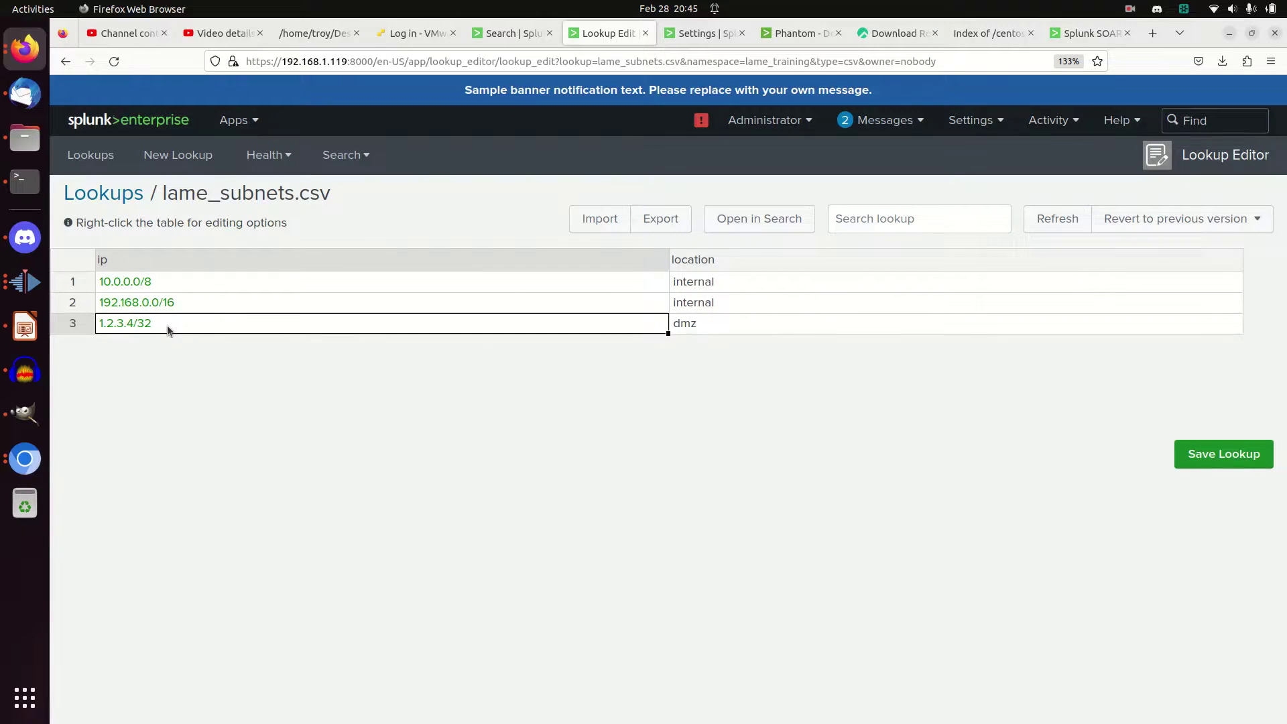
{"action": "double_click", "coordinate": [166, 325]}
{"action": "left_click", "coordinate": [207, 311]}
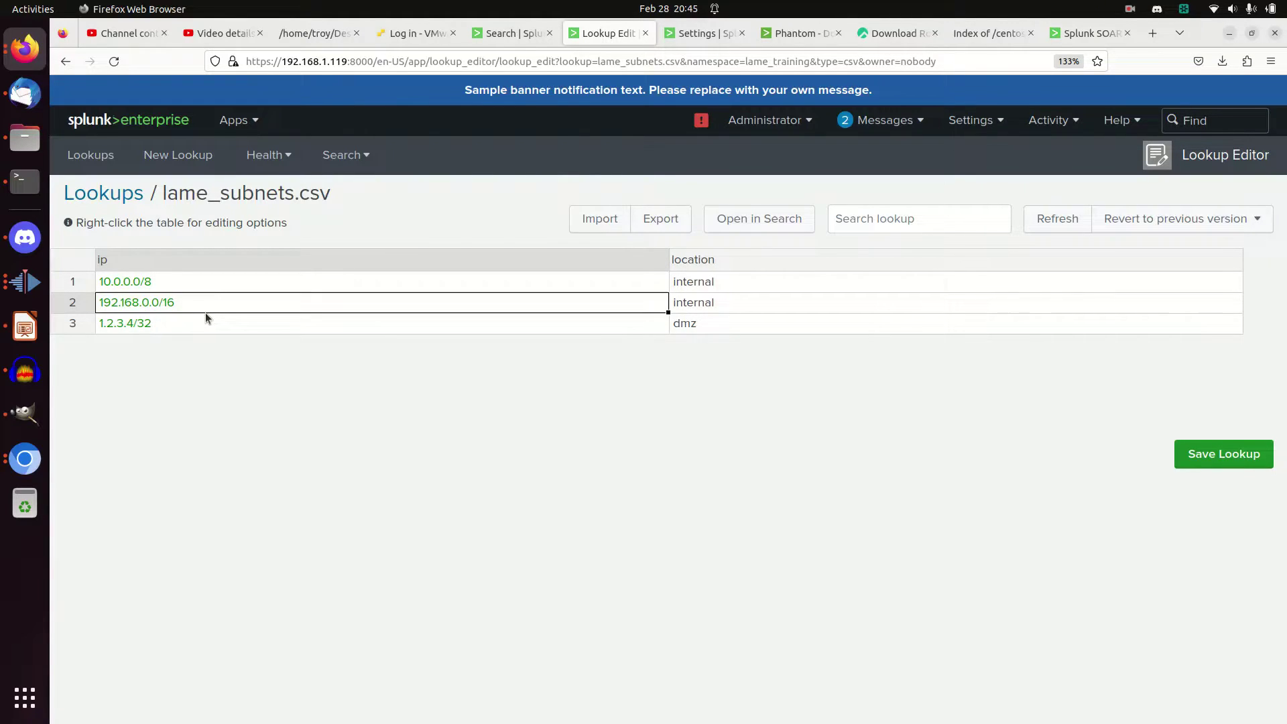
{"action": "left_click", "coordinate": [205, 313]}
{"action": "key", "text": "Return"}
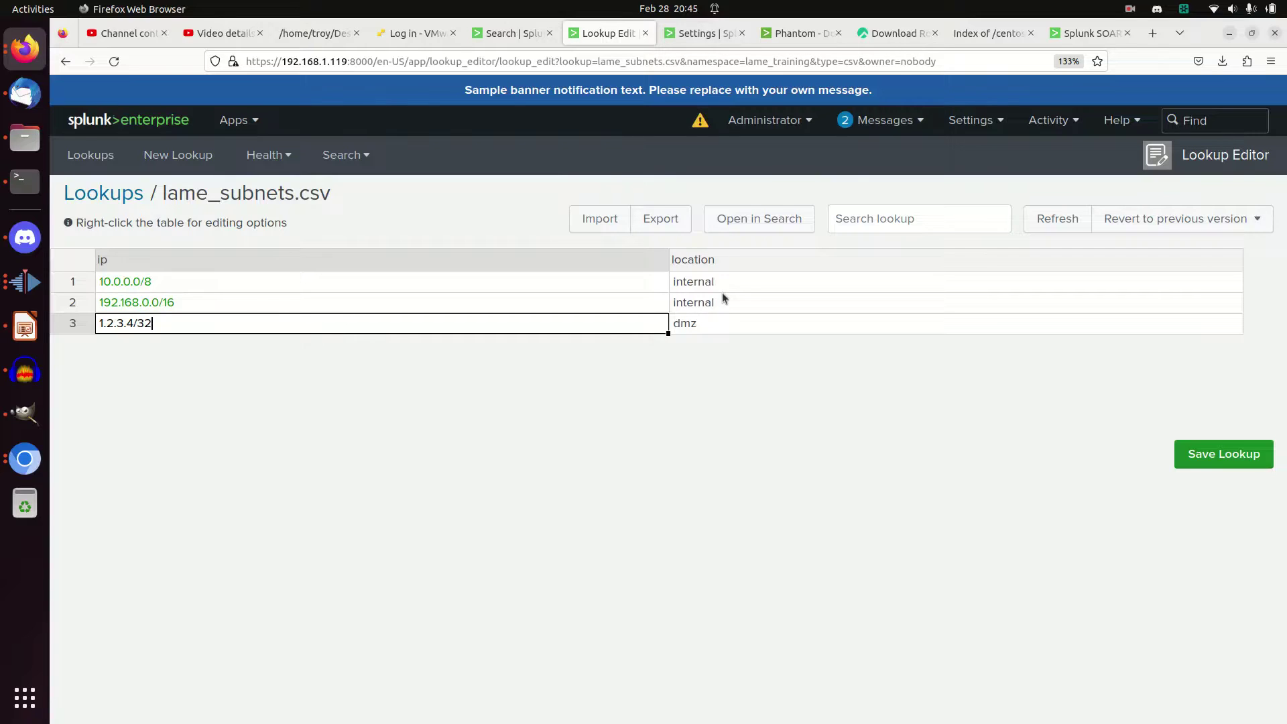
Step: Open the lame_subnets lookup definition from Settings > Lookups > Lookup definitions
{"action": "left_click", "coordinate": [715, 42]}
{"action": "left_click", "coordinate": [979, 133]}
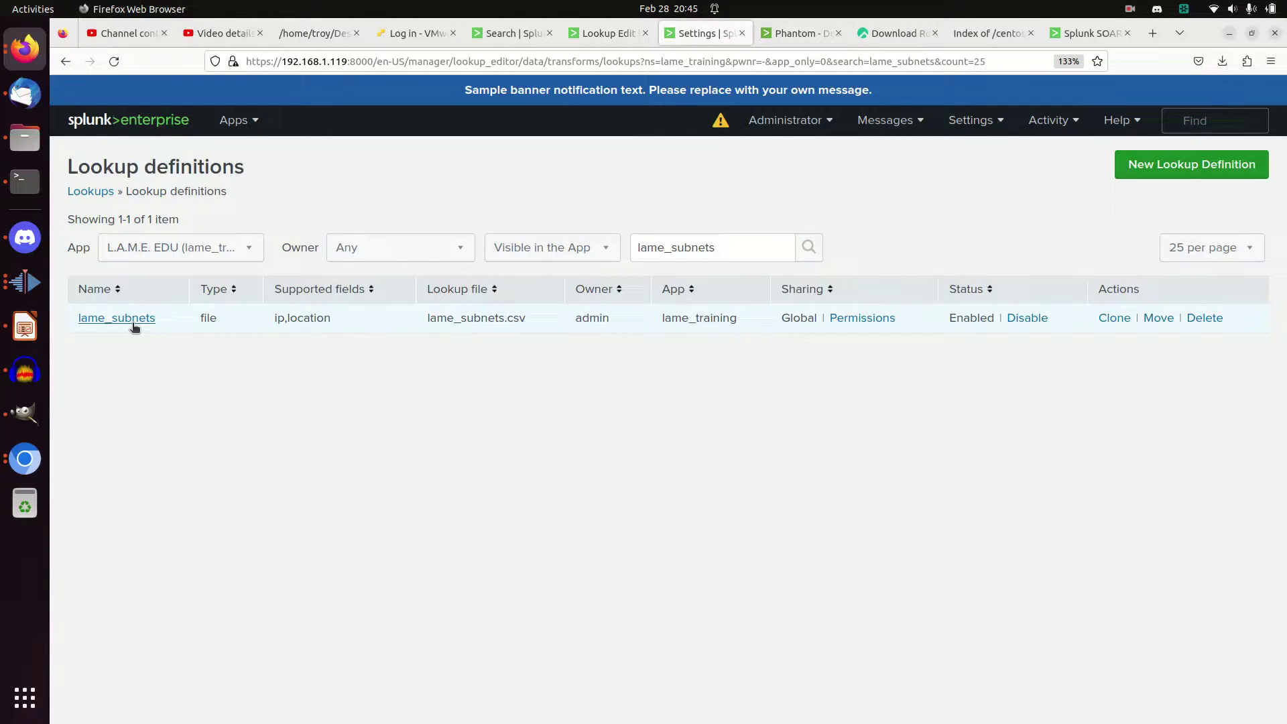
{"action": "left_click", "coordinate": [132, 324]}
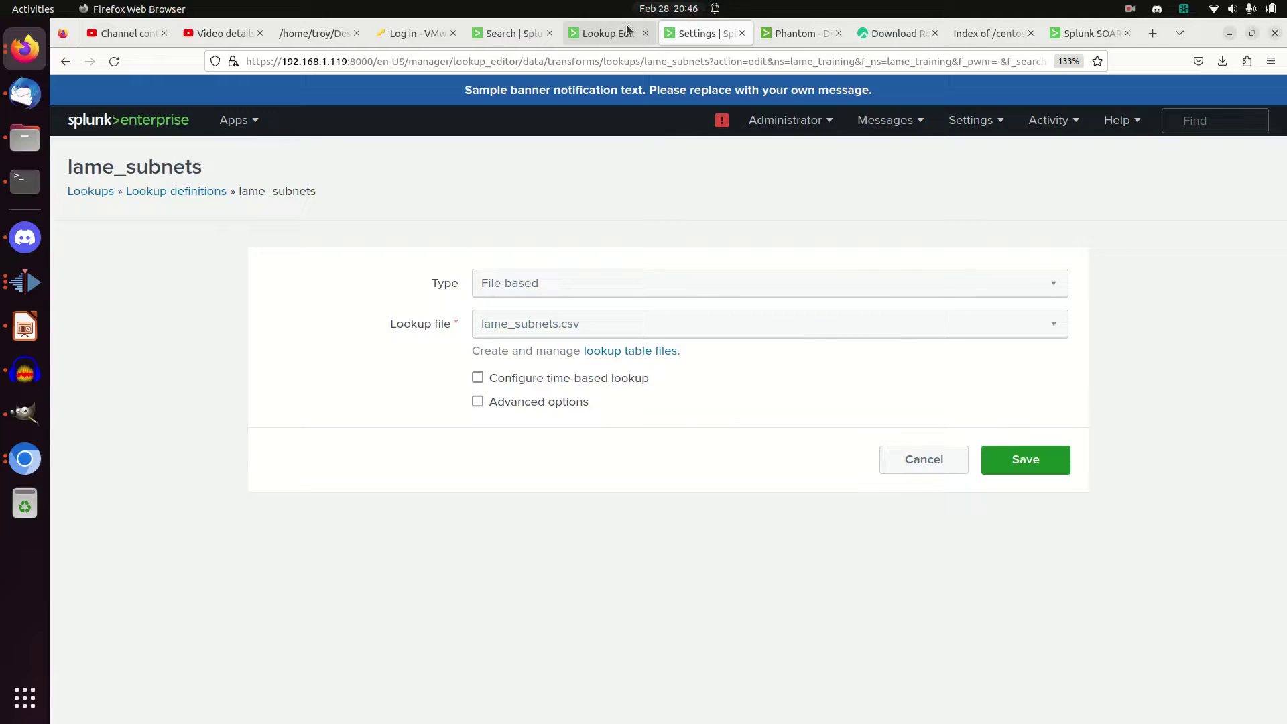
Step: Enable Advanced options, review the CIDR(ip) match type against the table, then cancel unchanged
{"action": "left_click", "coordinate": [475, 404]}
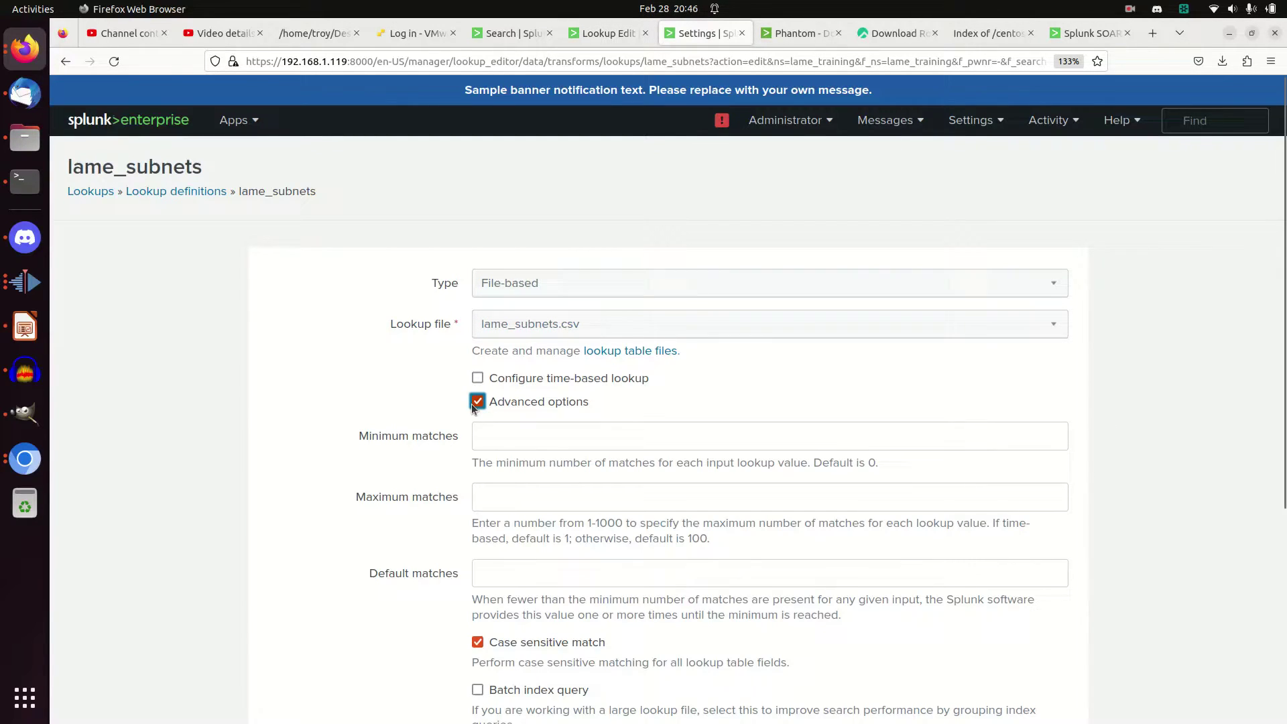
{"action": "scroll", "coordinate": [570, 553], "scroll_direction": "down", "scroll_amount": 5}
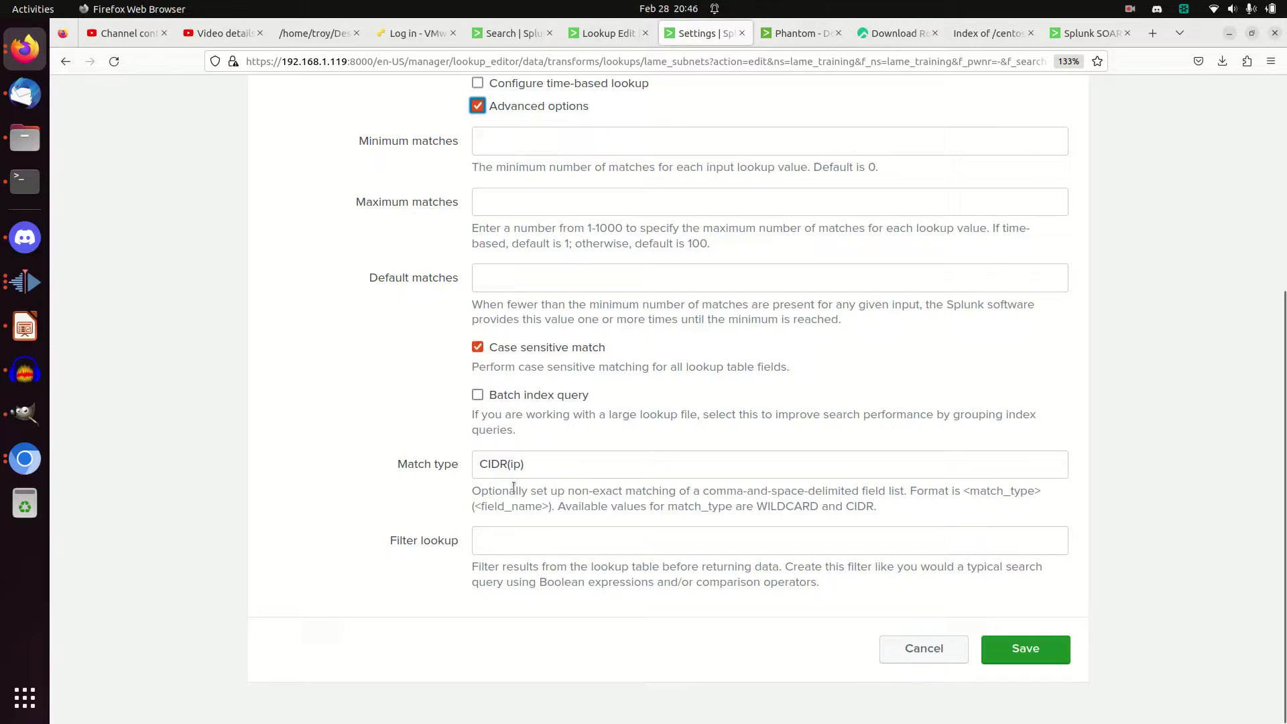
{"action": "double_click", "coordinate": [494, 464]}
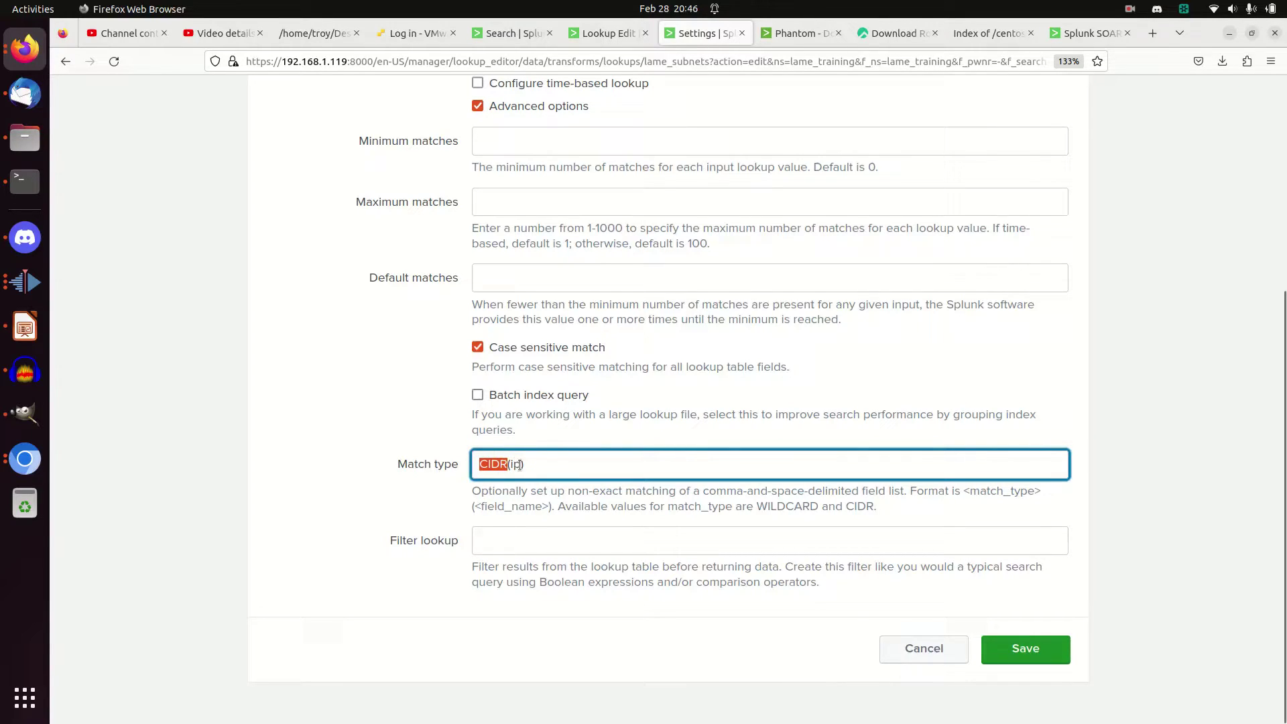
{"action": "left_click_drag", "start_coordinate": [520, 464], "coordinate": [525, 464]}
{"action": "left_click", "coordinate": [622, 36]}
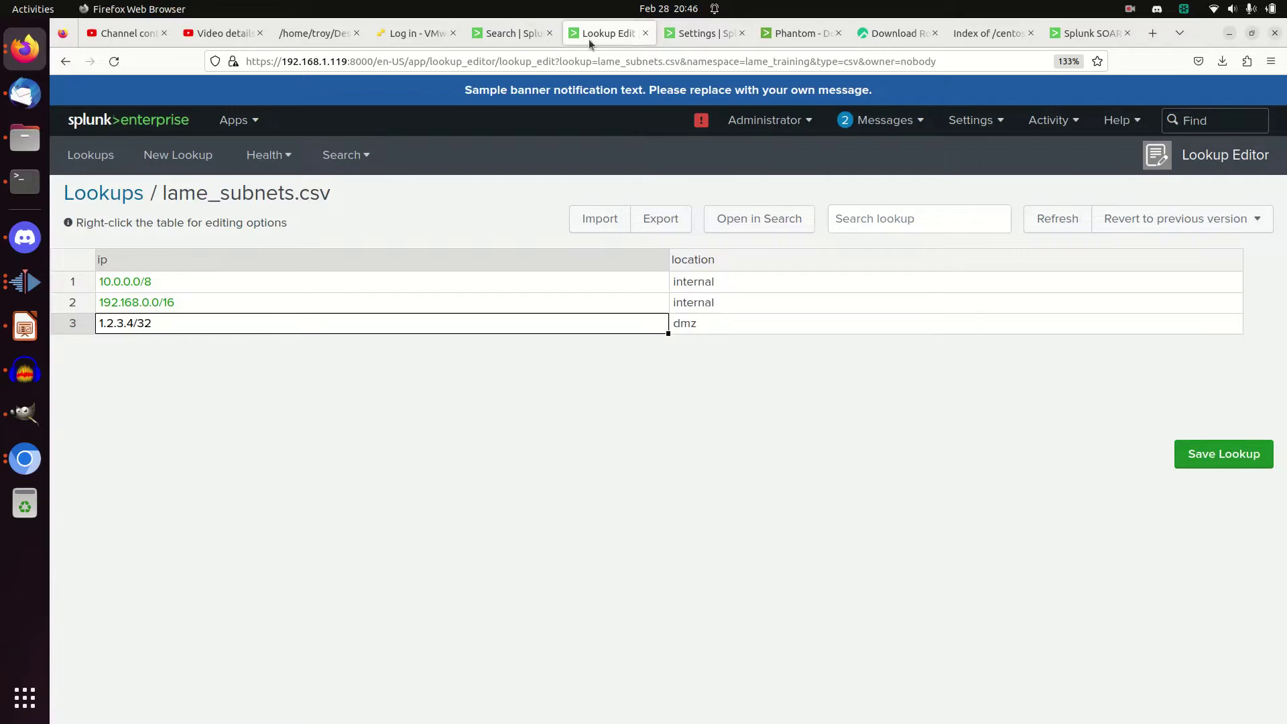
{"action": "left_click", "coordinate": [715, 39]}
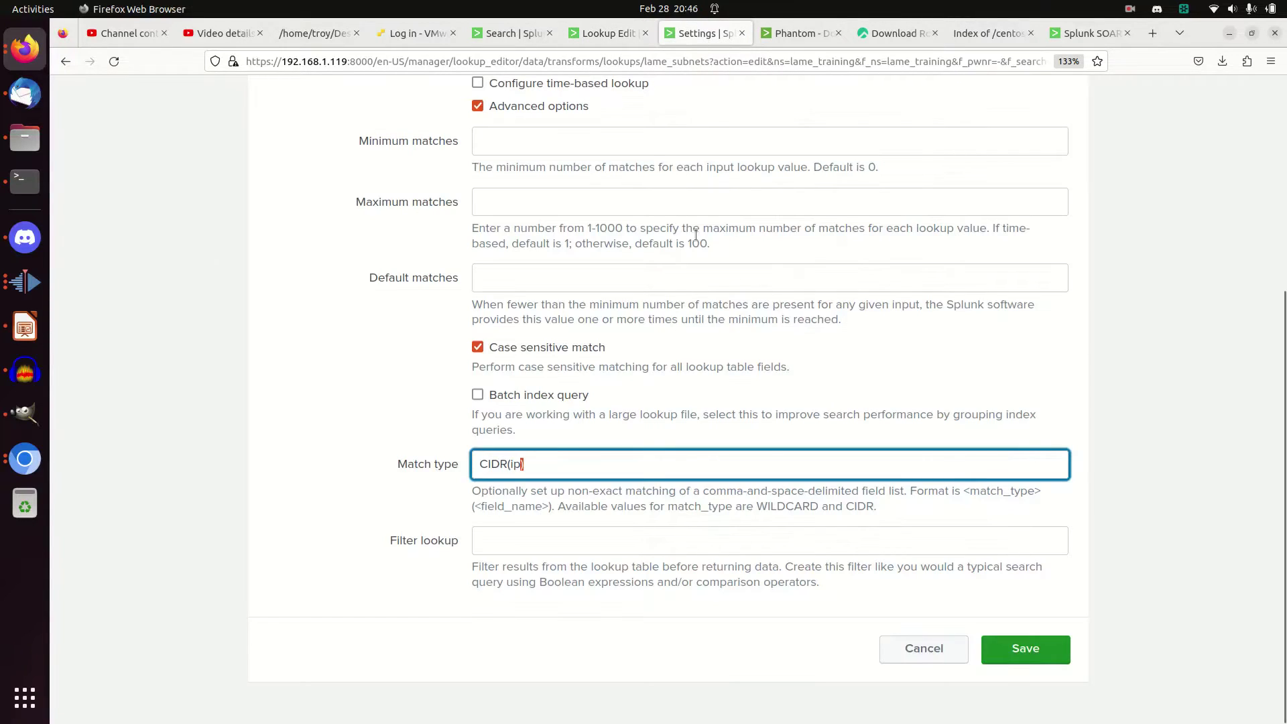
{"action": "left_click", "coordinate": [567, 468]}
{"action": "left_click", "coordinate": [925, 657]}
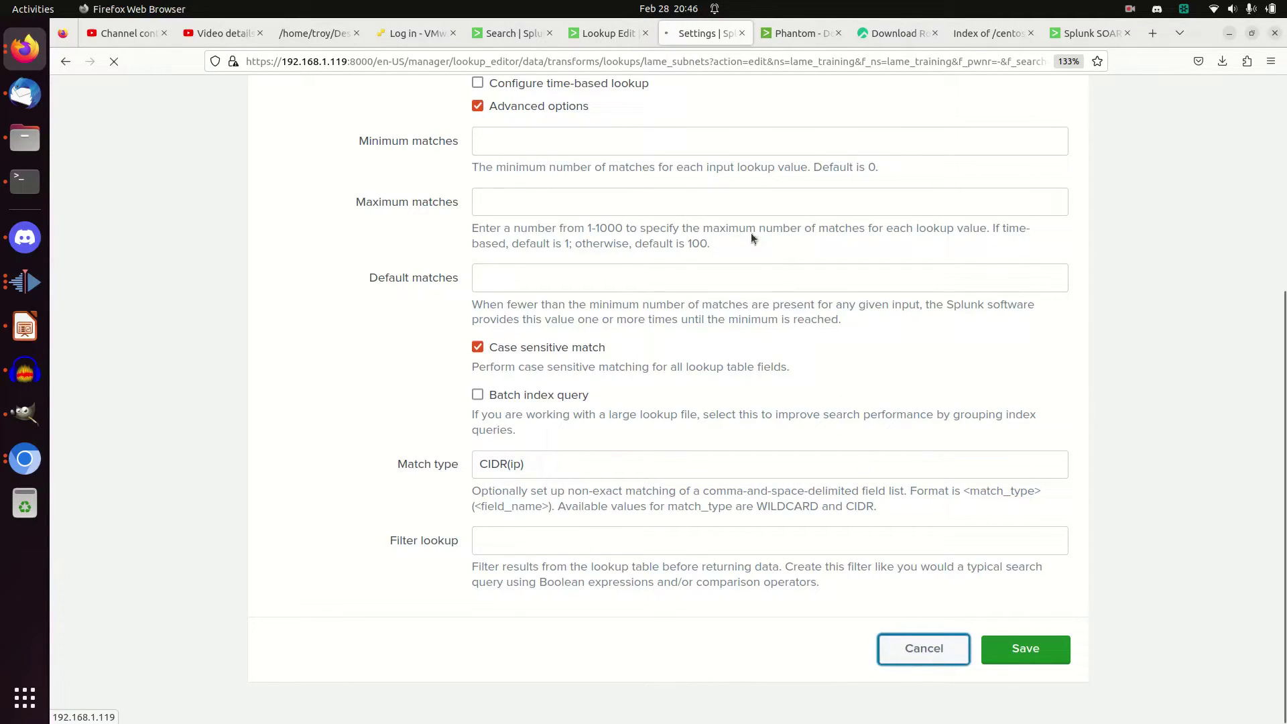
Step: Return to the Search page and highlight the query lines preceding the lookup
{"action": "left_click", "coordinate": [610, 40]}
{"action": "left_click", "coordinate": [517, 46]}
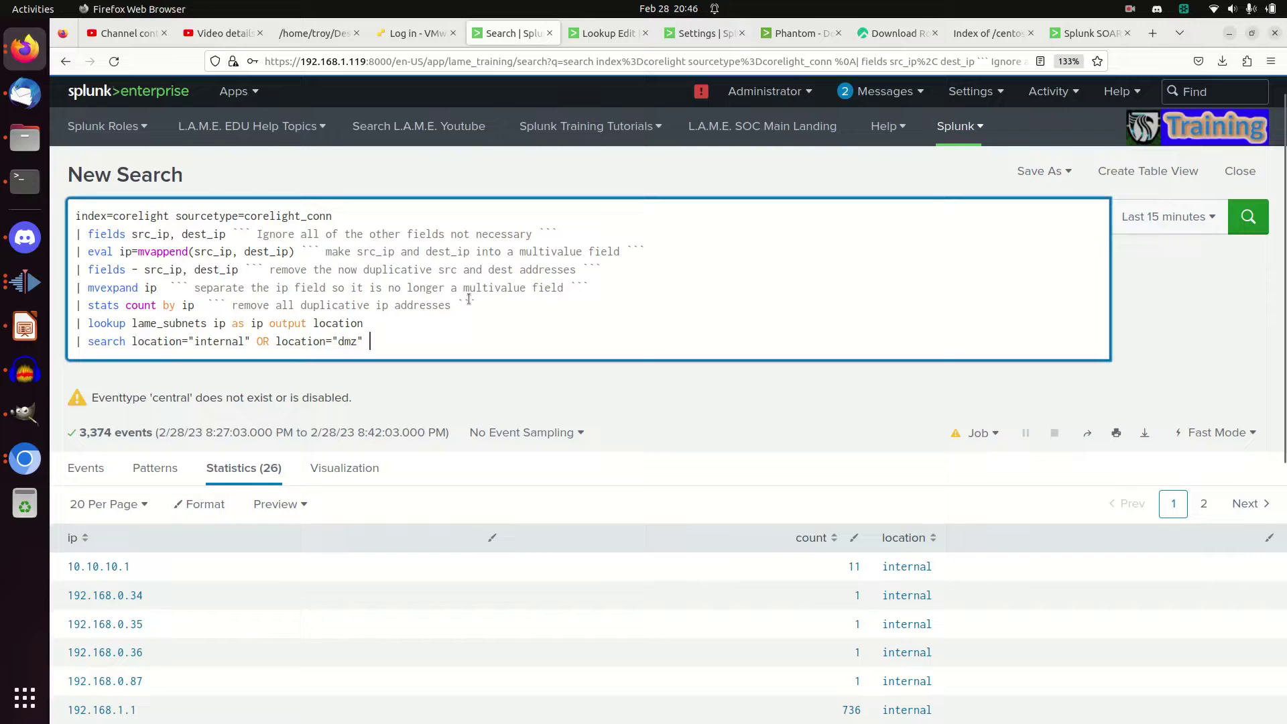
{"action": "left_click_drag", "start_coordinate": [481, 307], "coordinate": [69, 208]}
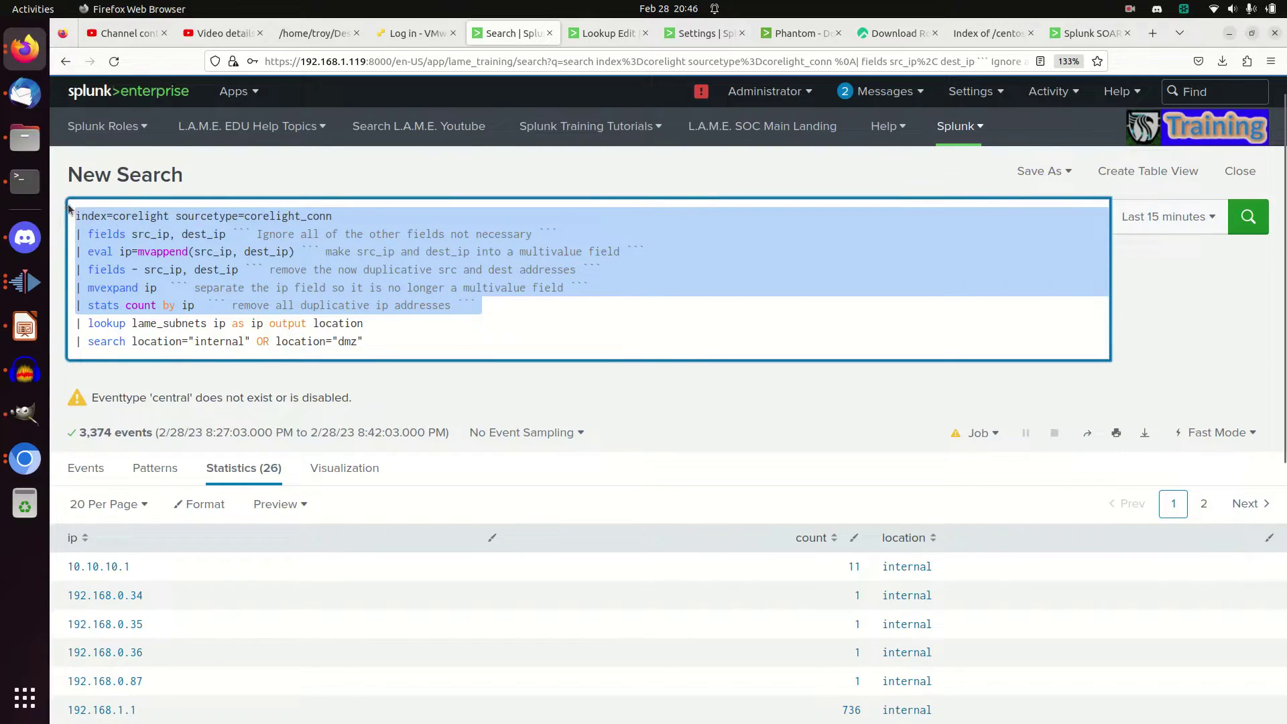
{"action": "left_click", "coordinate": [282, 213]}
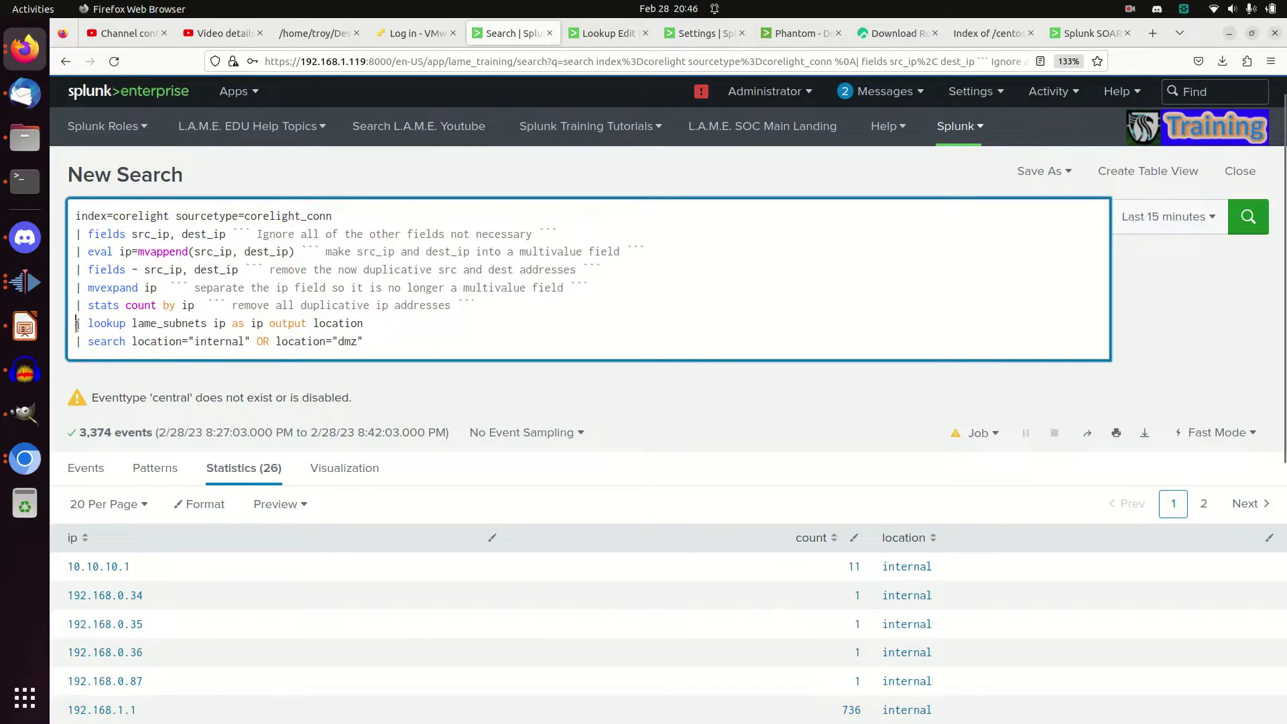
Step: Highlight the lookup lame_subnets, ip as, and output parts, comparing with the table's location values
{"action": "left_click_drag", "start_coordinate": [75, 325], "coordinate": [133, 324]}
{"action": "left_click", "coordinate": [132, 325]}
{"action": "left_click_drag", "start_coordinate": [213, 327], "coordinate": [246, 326]}
{"action": "left_click", "coordinate": [245, 327]}
{"action": "double_click", "coordinate": [287, 326]}
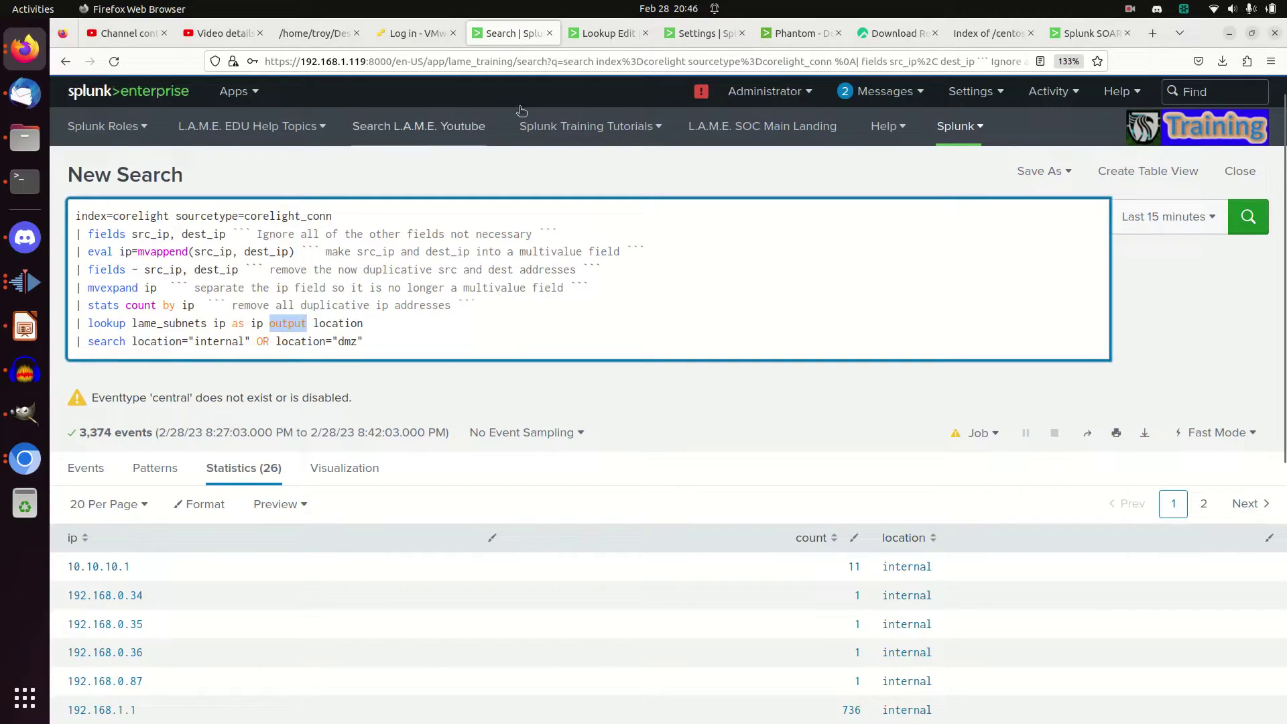
{"action": "left_click", "coordinate": [600, 35]}
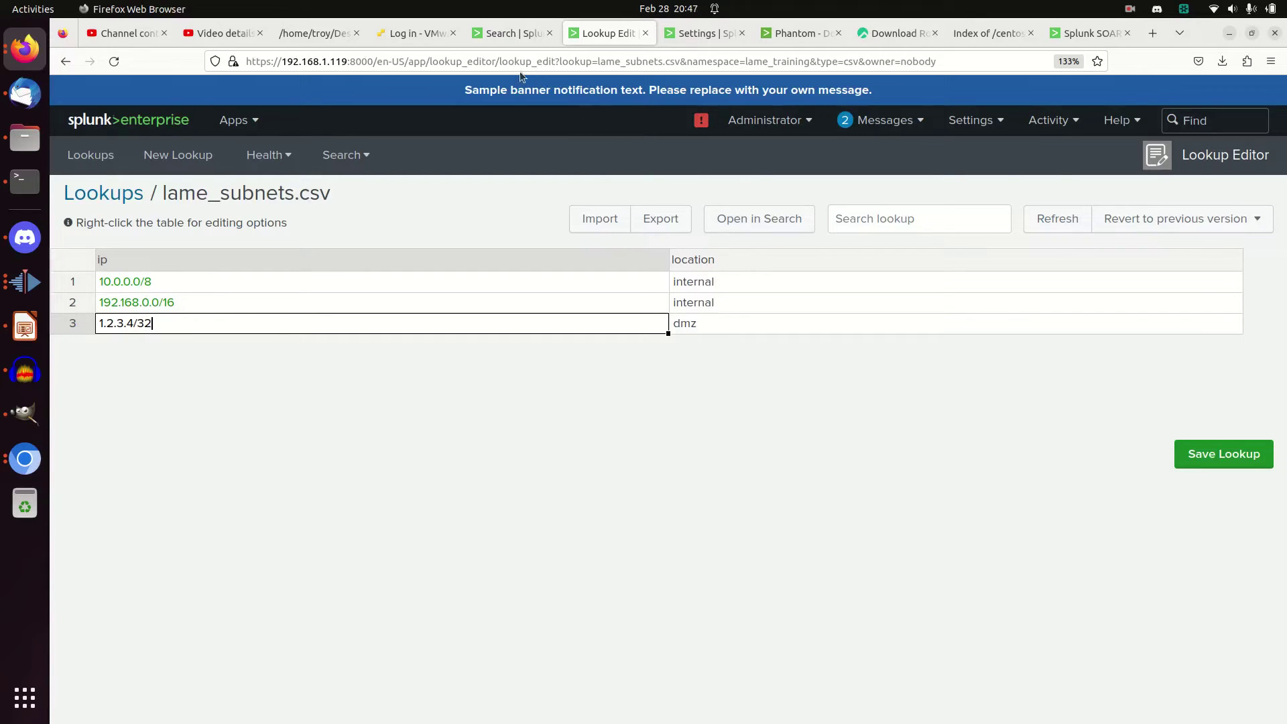
{"action": "left_click", "coordinate": [511, 33]}
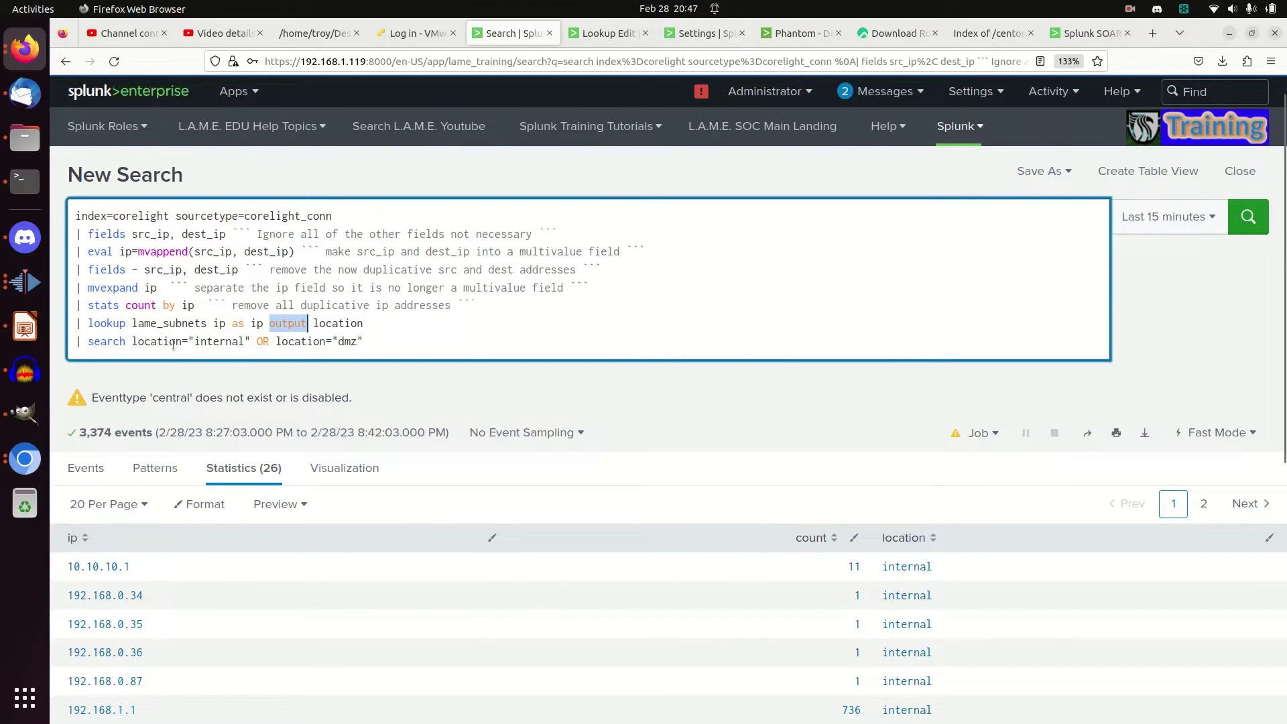
{"action": "left_click", "coordinate": [76, 341]}
{"action": "scroll", "coordinate": [1082, 652], "scroll_direction": "down", "scroll_amount": 3}
{"action": "scroll", "coordinate": [1083, 653], "scroll_direction": "down", "scroll_amount": 2}
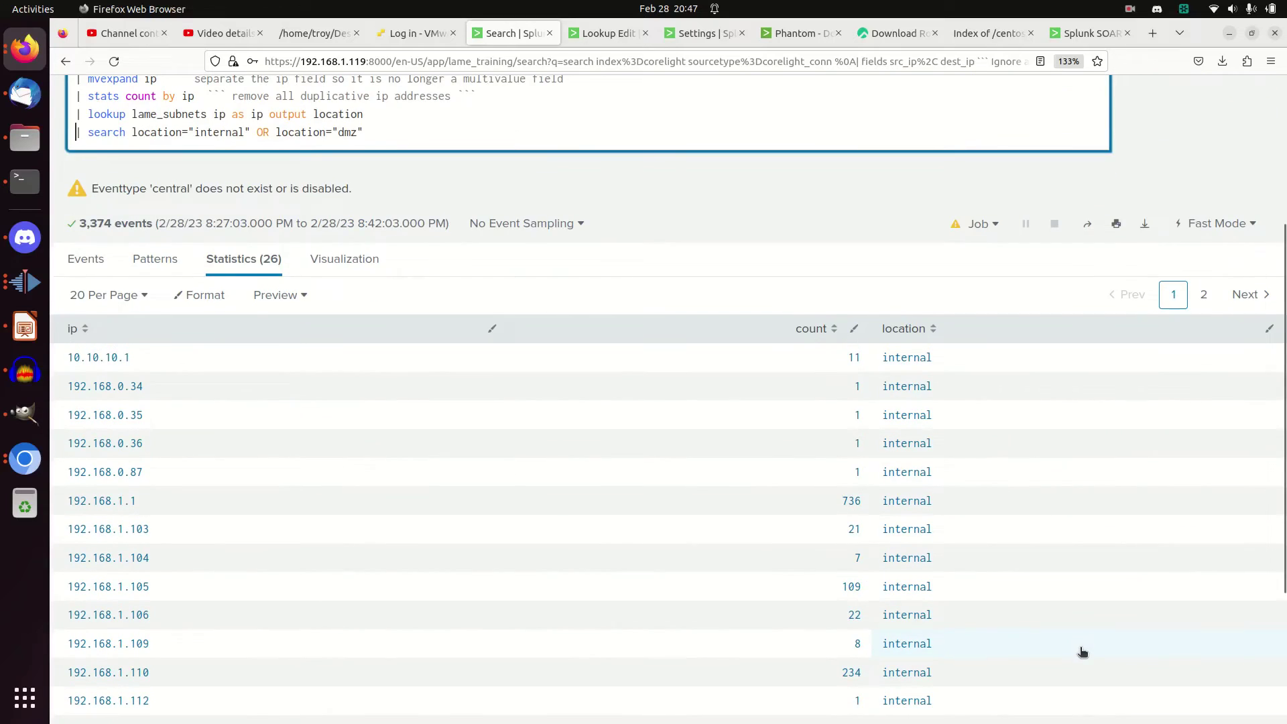
{"action": "scroll", "coordinate": [1083, 650], "scroll_direction": "up", "scroll_amount": 5}
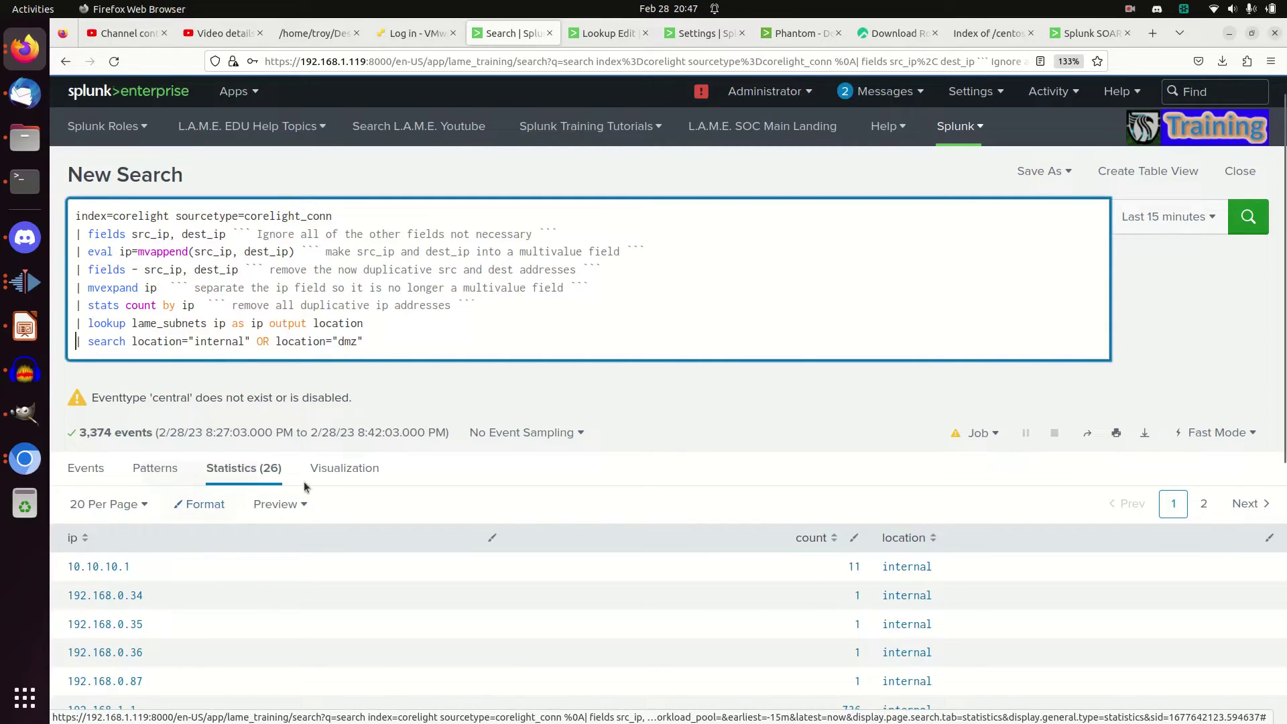
{"action": "scroll", "coordinate": [487, 582], "scroll_direction": "down", "scroll_amount": 8}
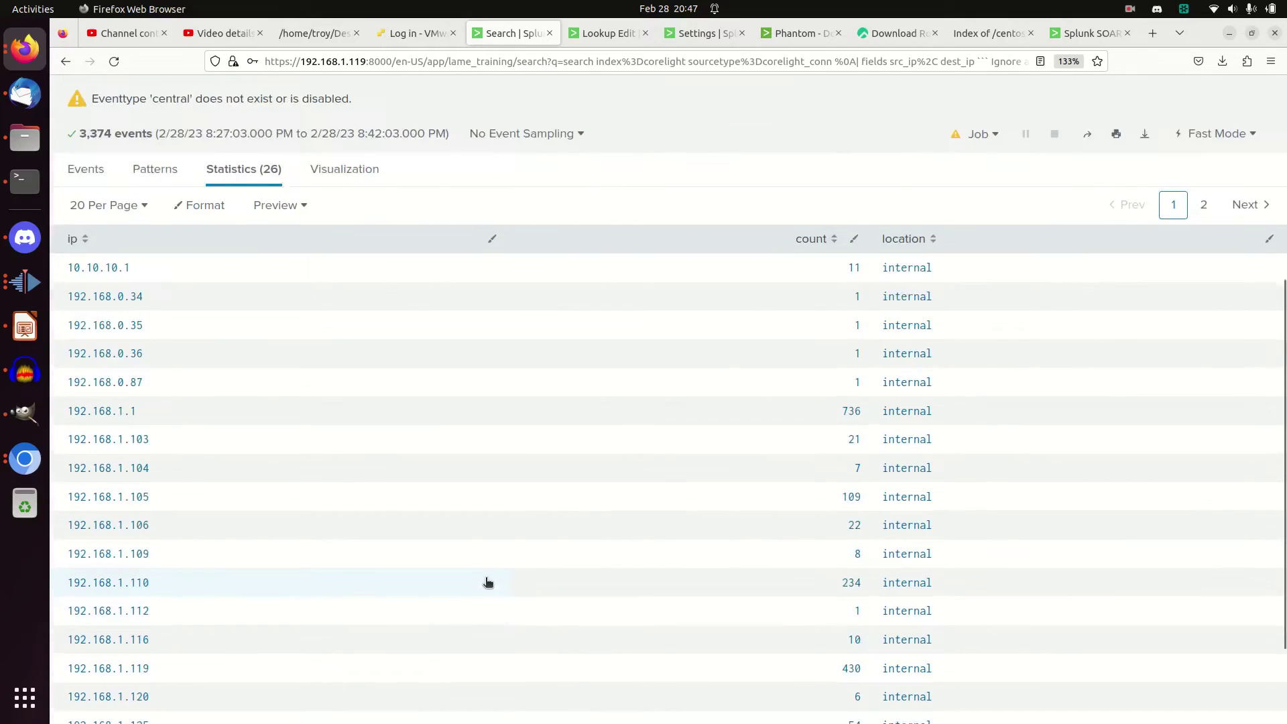
{"action": "scroll", "coordinate": [488, 582], "scroll_direction": "up", "scroll_amount": 6}
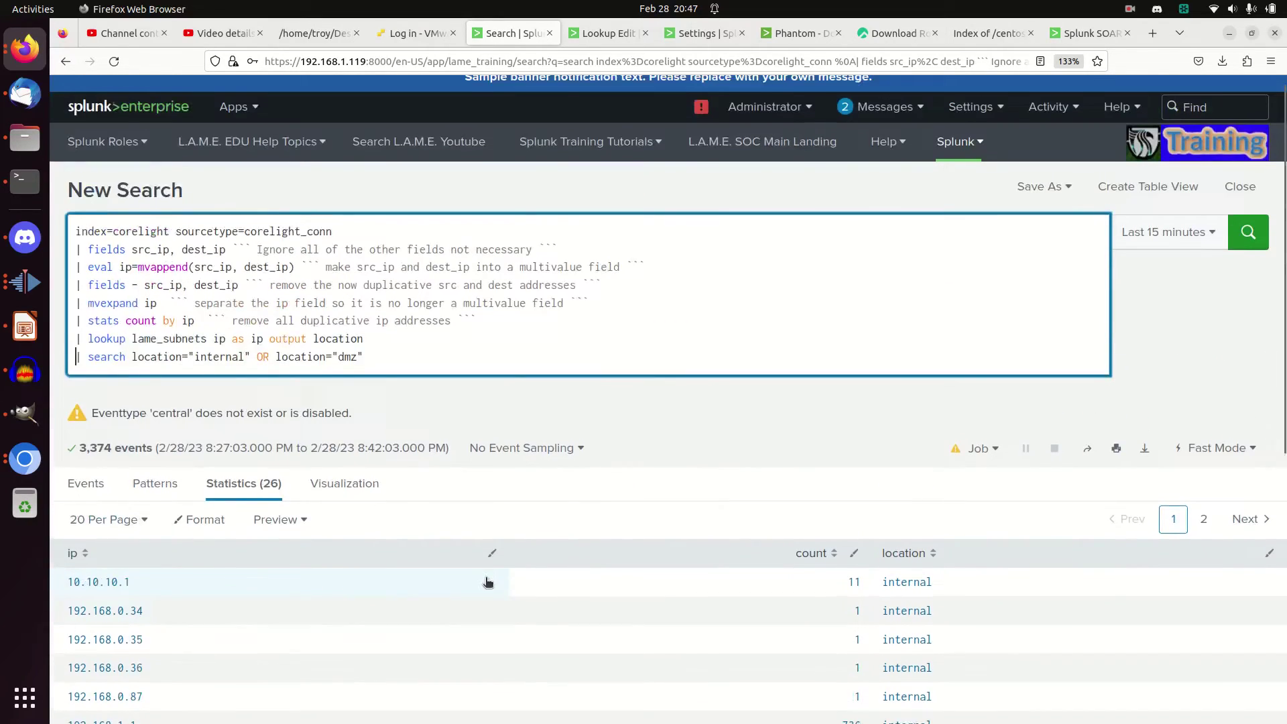
{"action": "scroll", "coordinate": [510, 586], "scroll_direction": "down", "scroll_amount": 3}
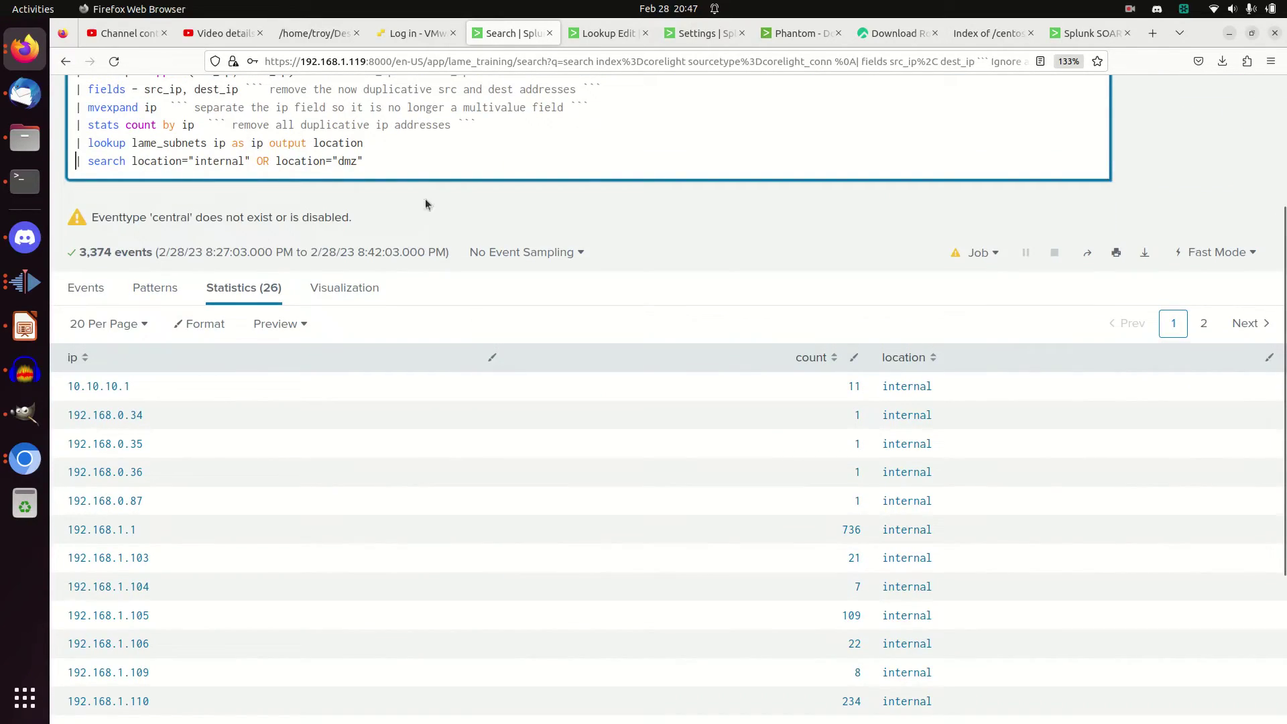
{"action": "left_click", "coordinate": [414, 170]}
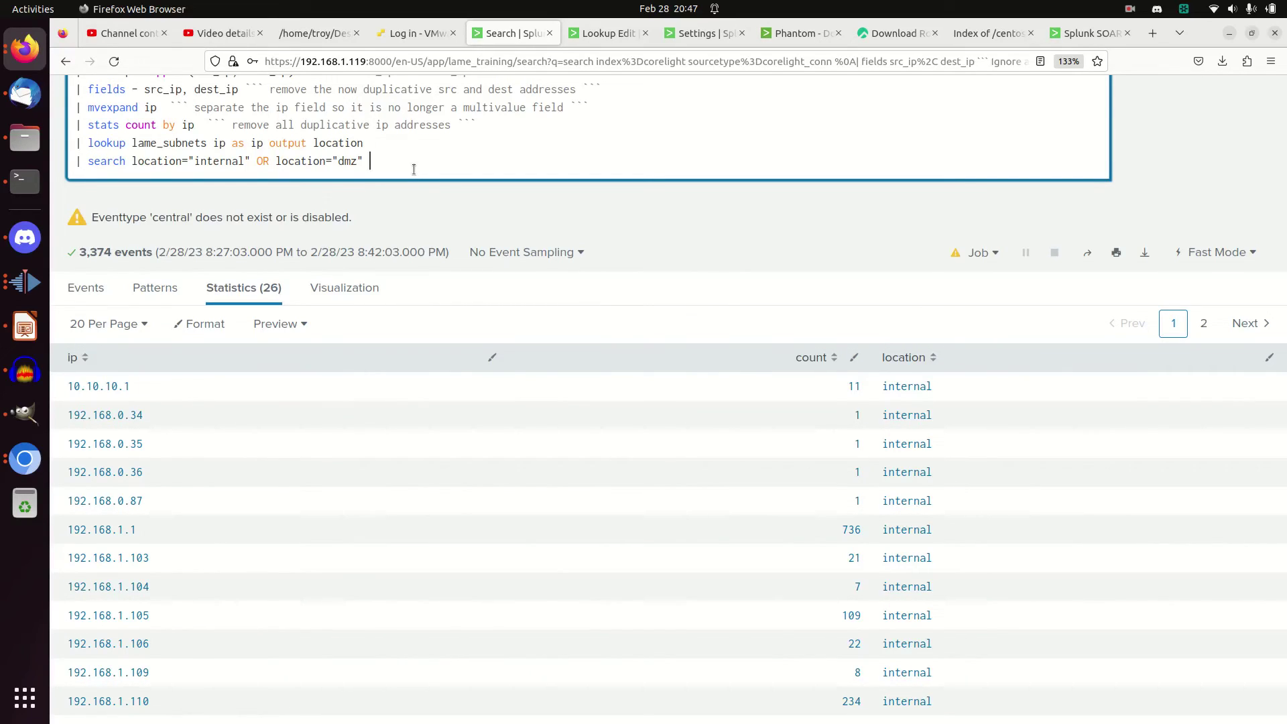
{"action": "scroll", "coordinate": [545, 287], "scroll_direction": "up", "scroll_amount": 3}
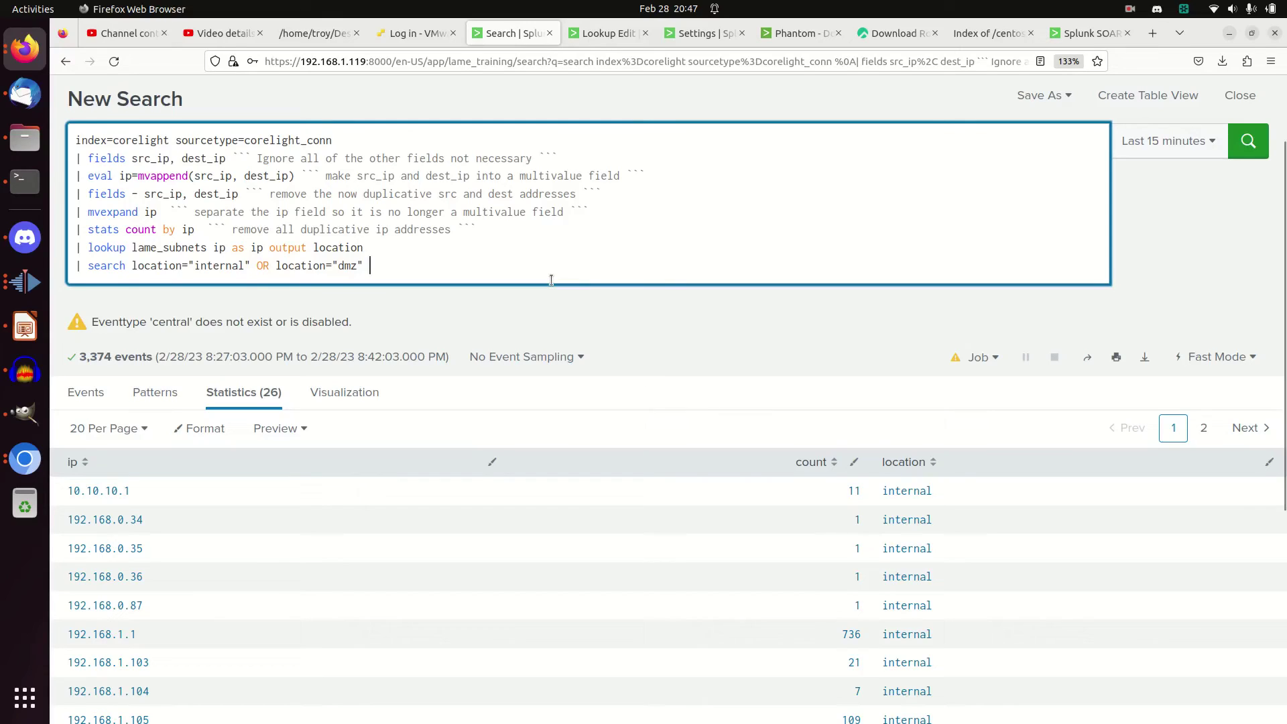